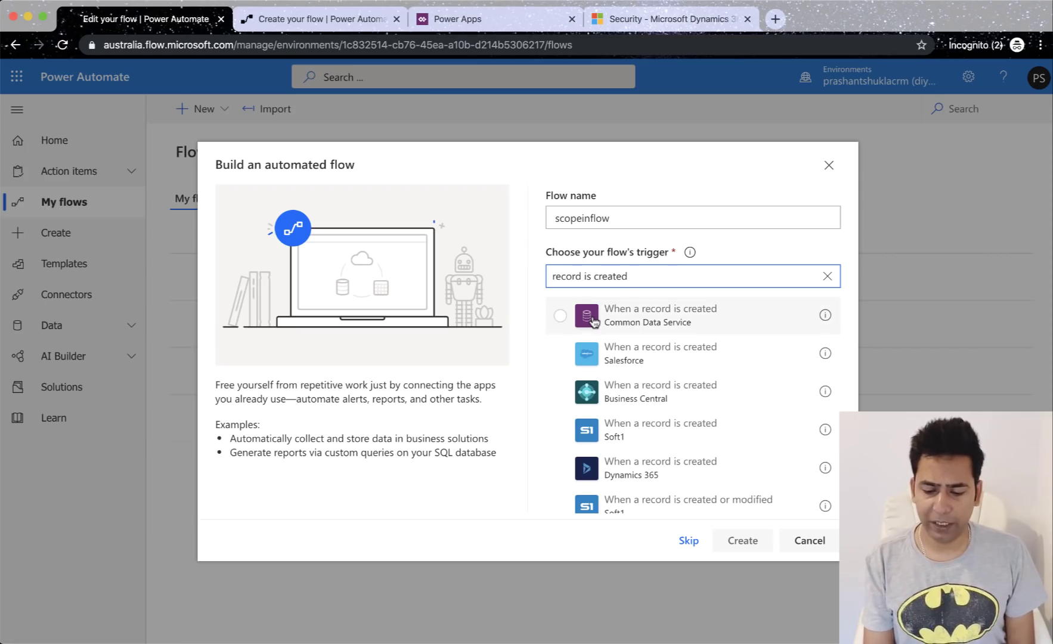
- Choose the Common Data Service 'When a record is created' trigger and create the flow
left_click(633, 328)
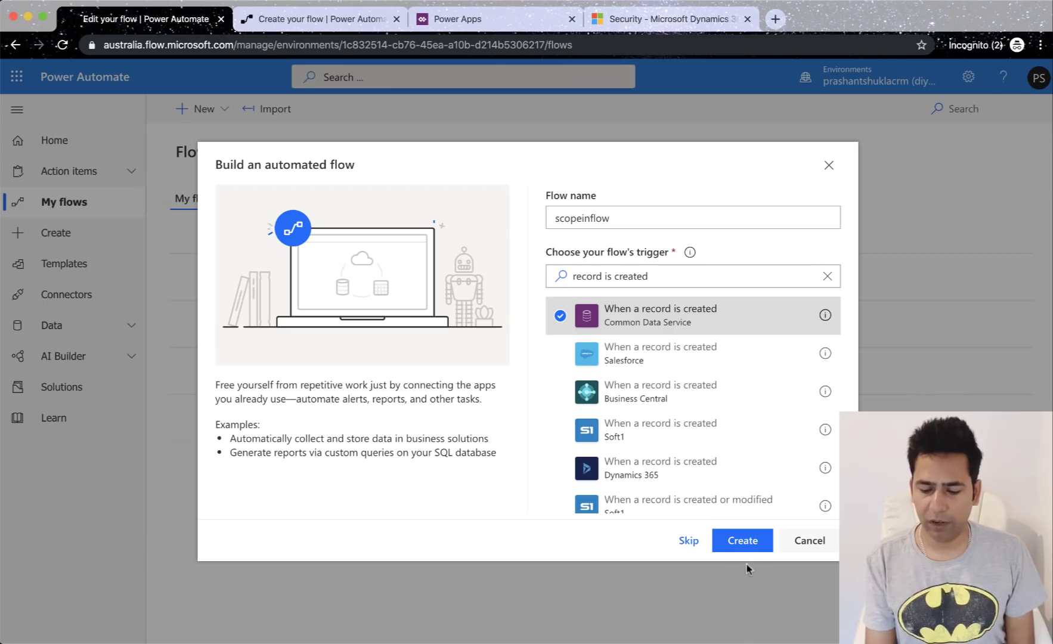
left_click(748, 543)
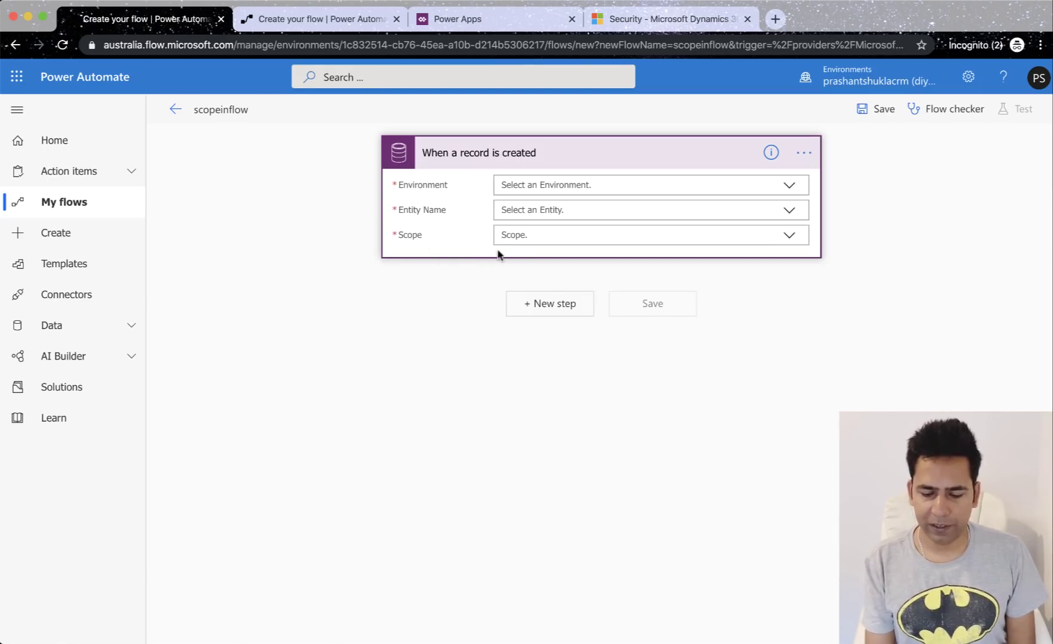
- Set the trigger's environment to diyd365 and entity to Accounts, then show the Scope options
left_click(789, 186)
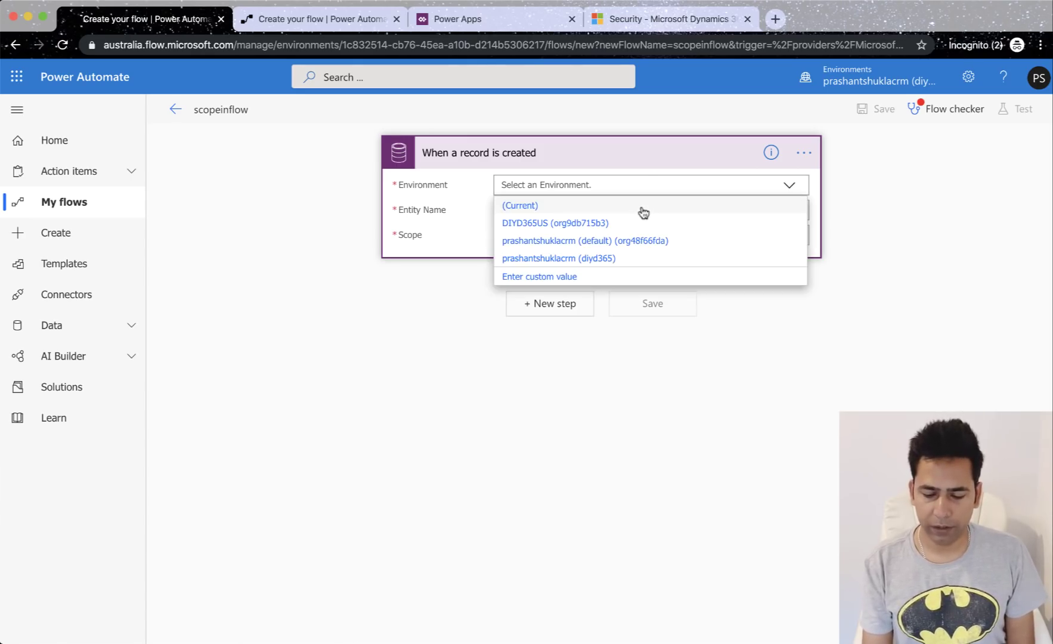
left_click(585, 258)
left_click(652, 212)
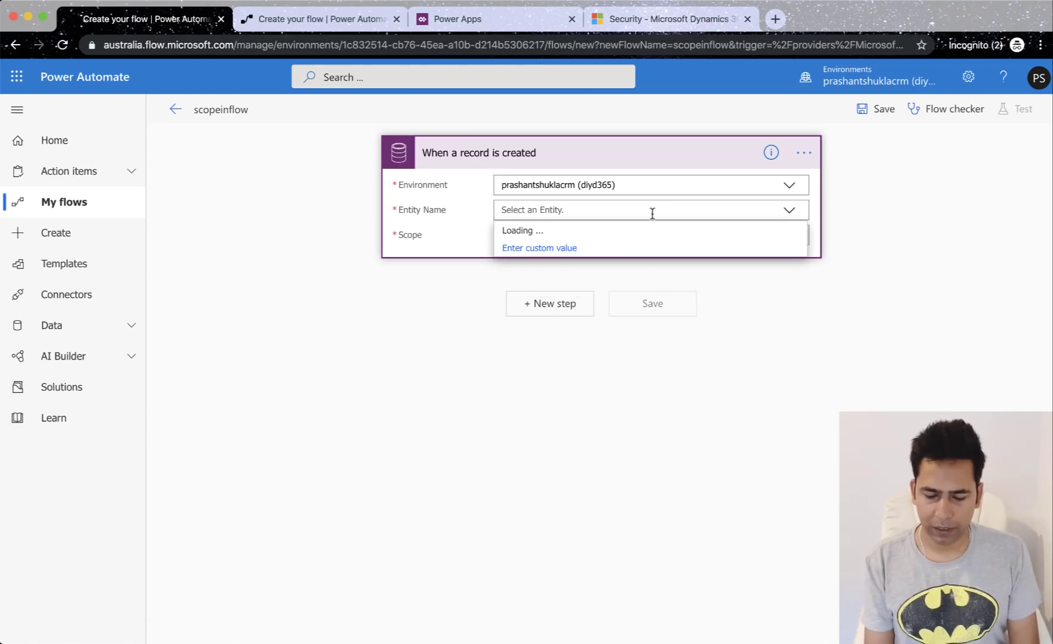
type("acc")
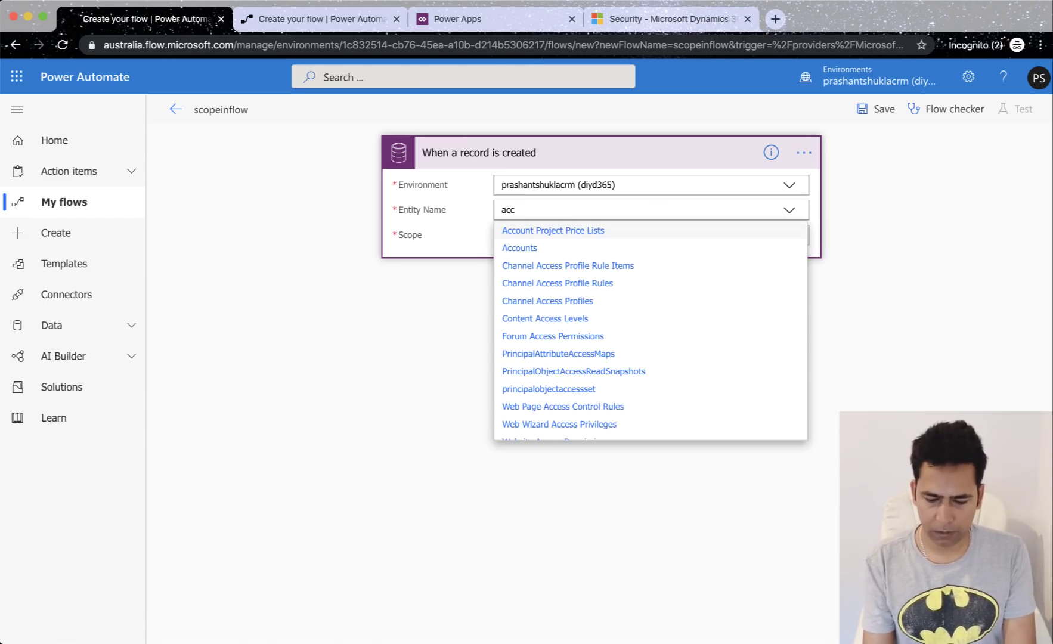
left_click(589, 247)
left_click(545, 236)
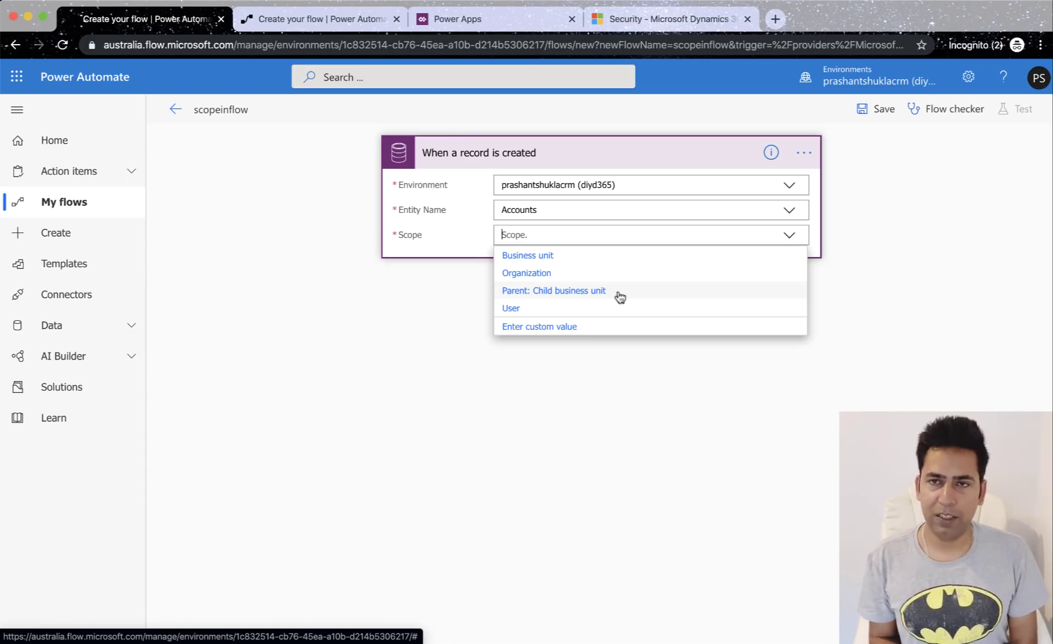
- Close the extra d365context flow draft and display the trigger's description
left_click(308, 28)
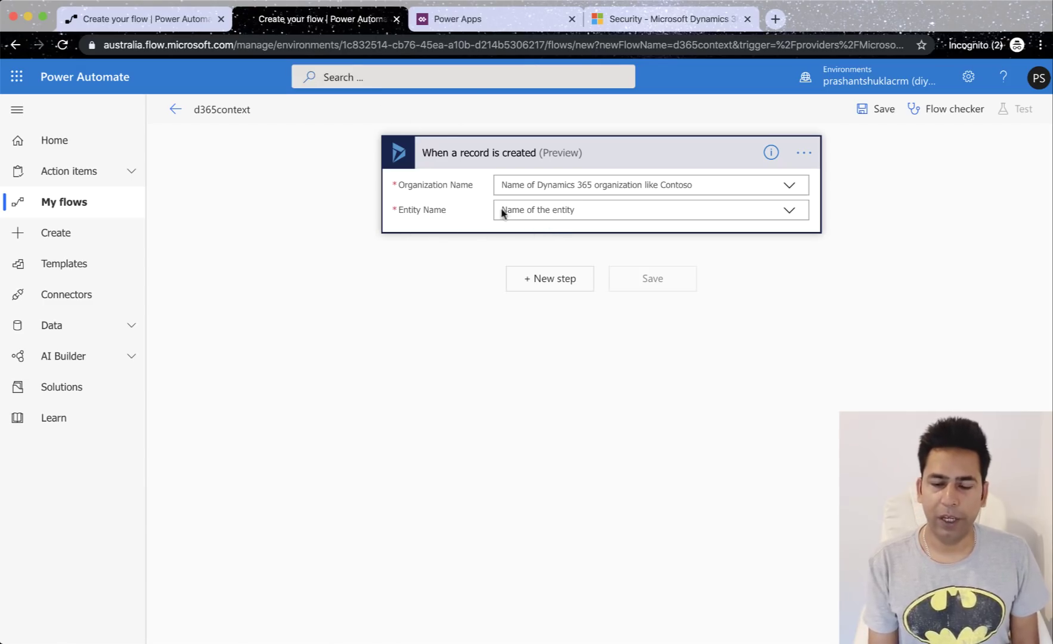
left_click(396, 19)
left_click(649, 225)
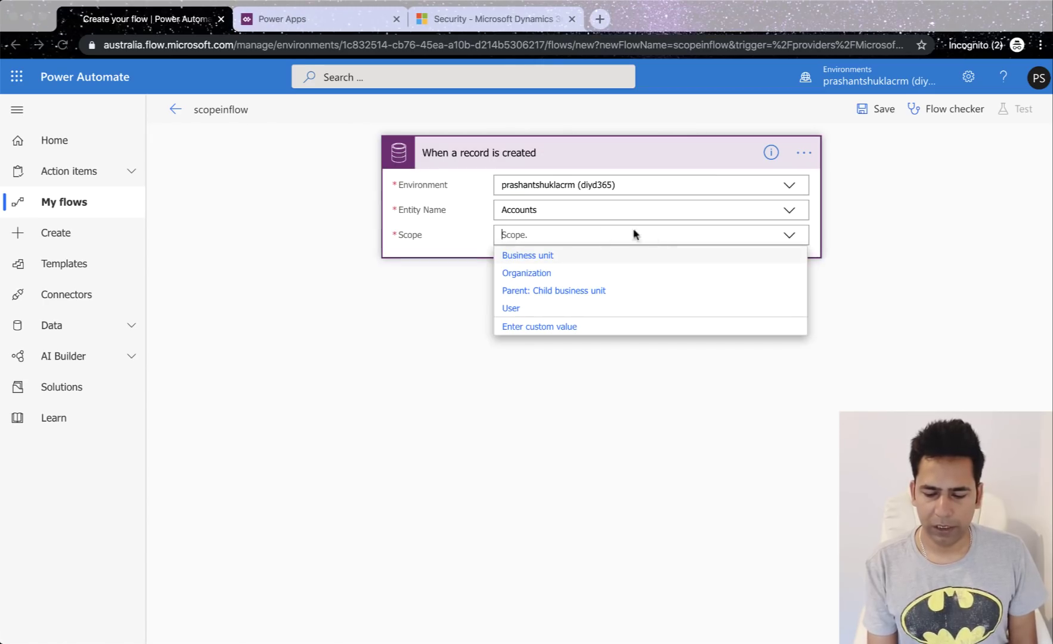
left_click(769, 158)
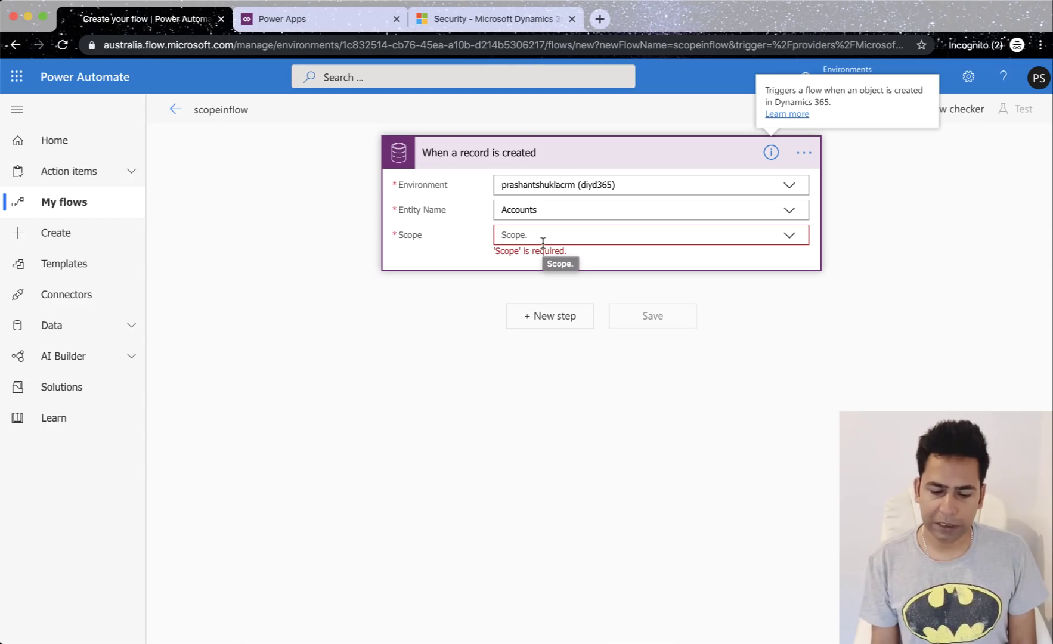
- View the Account entity's Data in Power Apps, finding no records, then return to scopeinflow
left_click(311, 25)
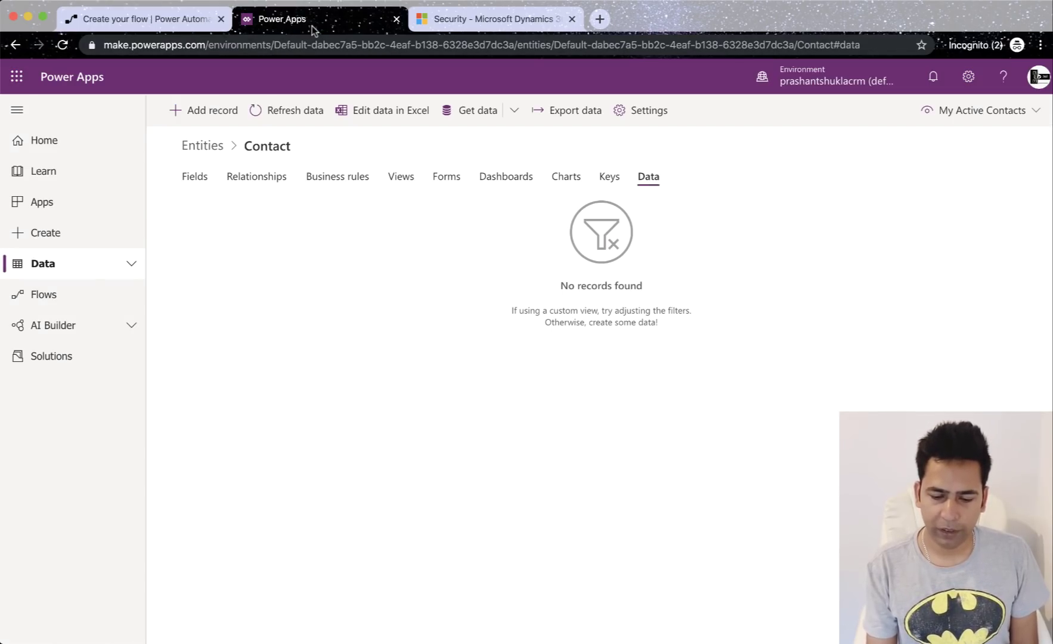
left_click(209, 150)
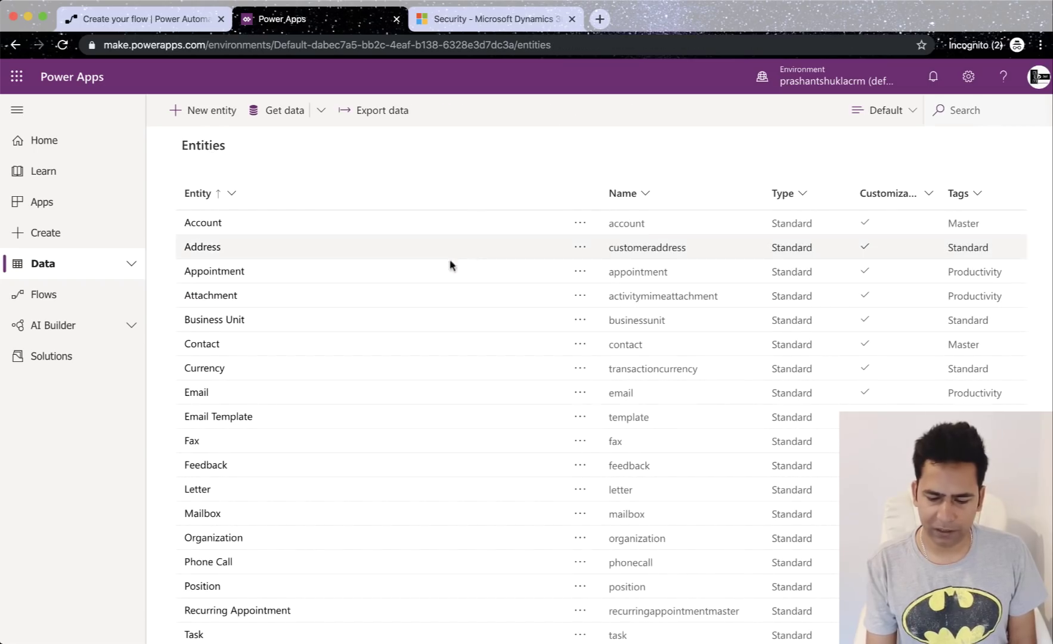
left_click(211, 227)
left_click(651, 178)
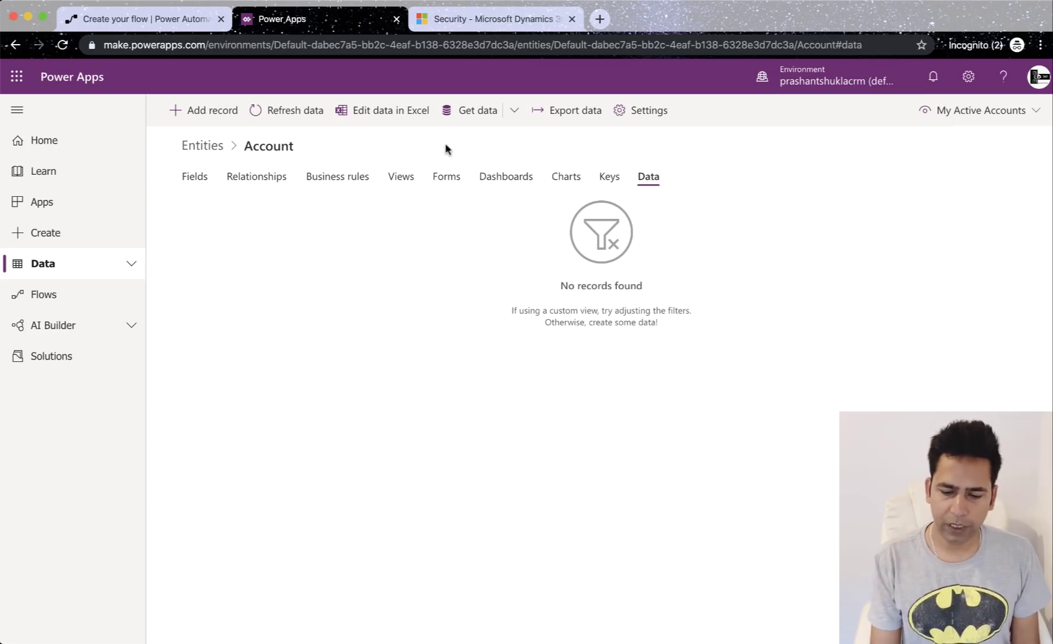
left_click(156, 24)
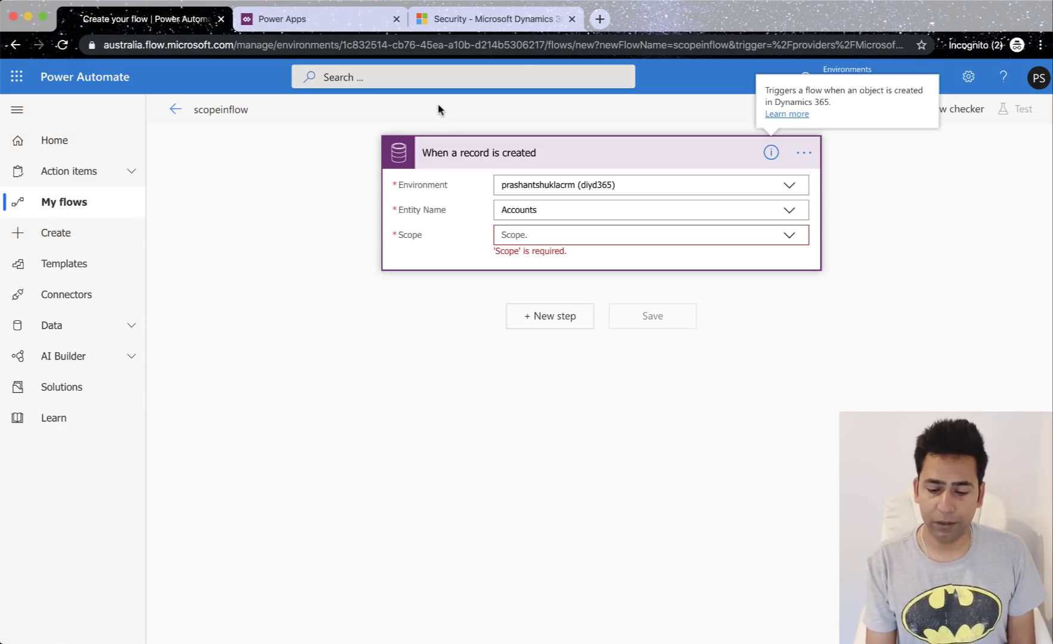
- Switch to the Dynamics 365 Security settings page with Users, Security Roles and Business Units
left_click(510, 25)
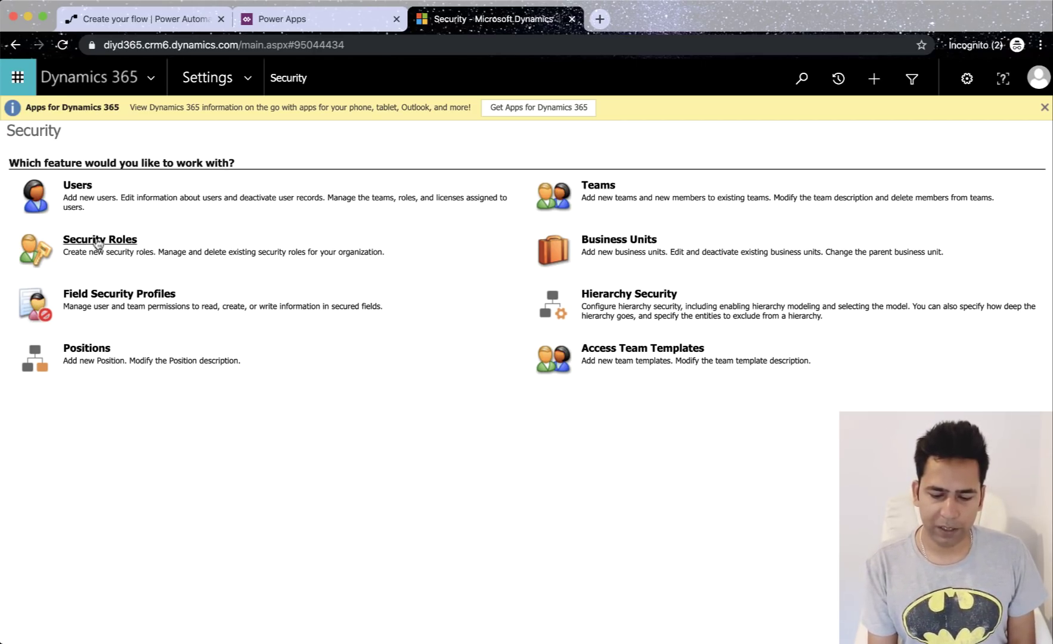
mouse_move(2, 122)
right_click(27, 77)
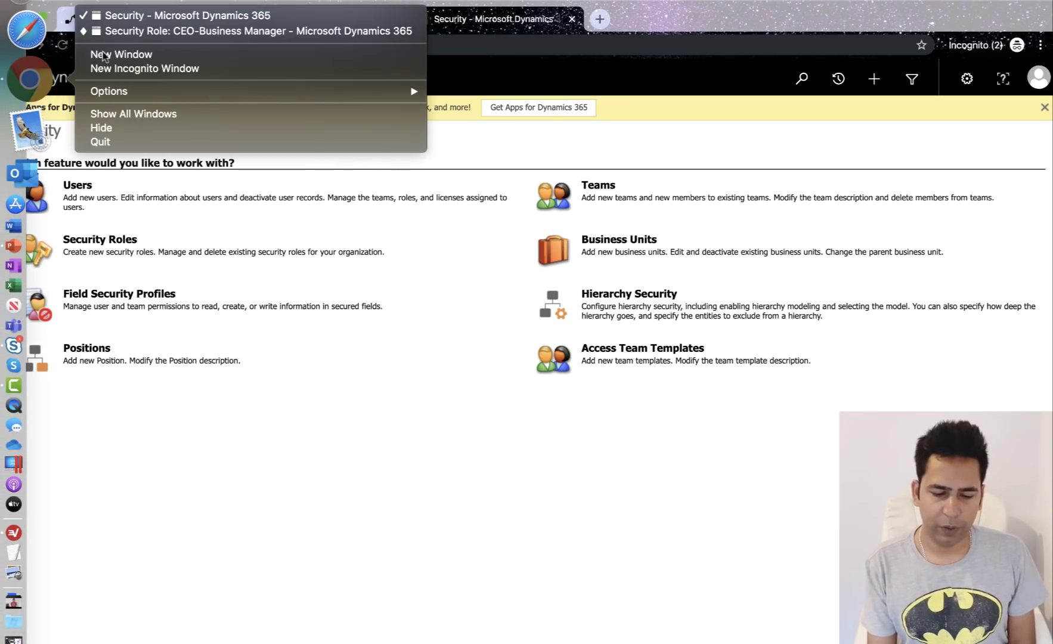
left_click(151, 31)
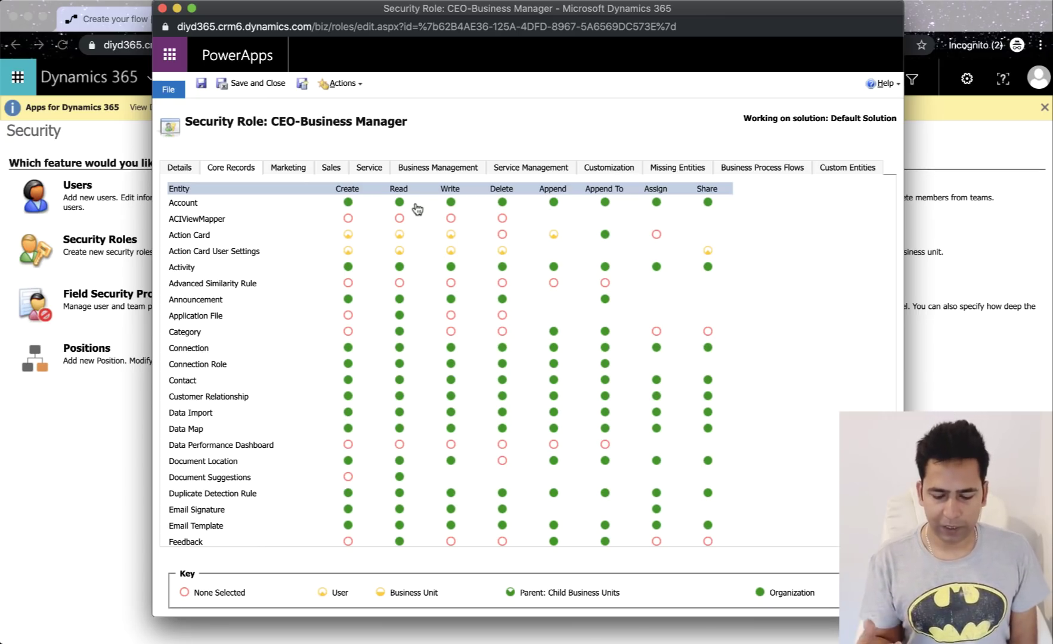
- Close the security role window and go to Settings > Processes
left_click(177, 9)
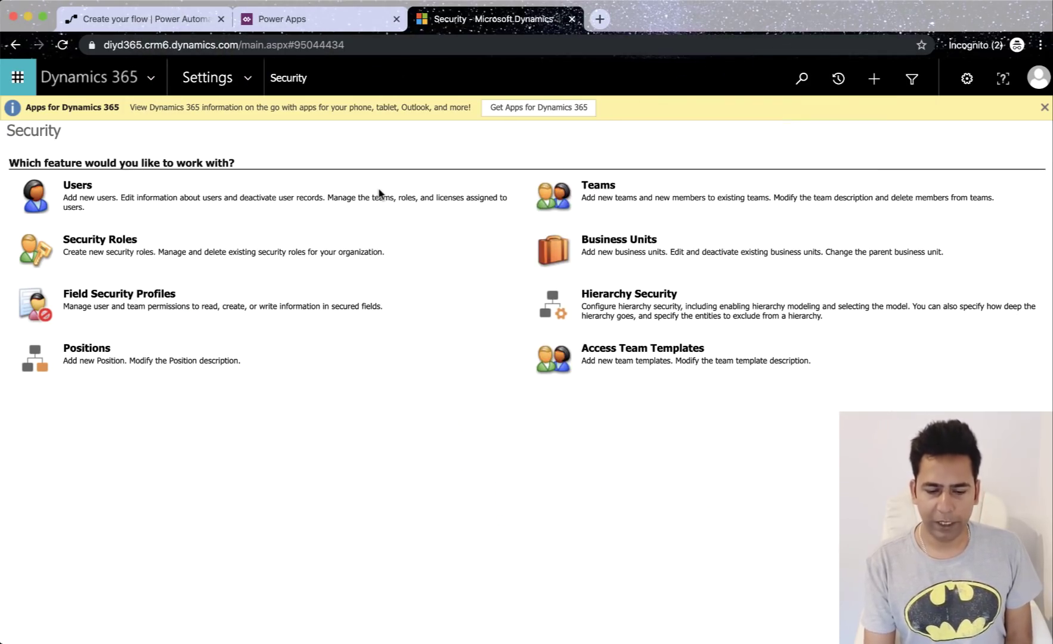
left_click(253, 88)
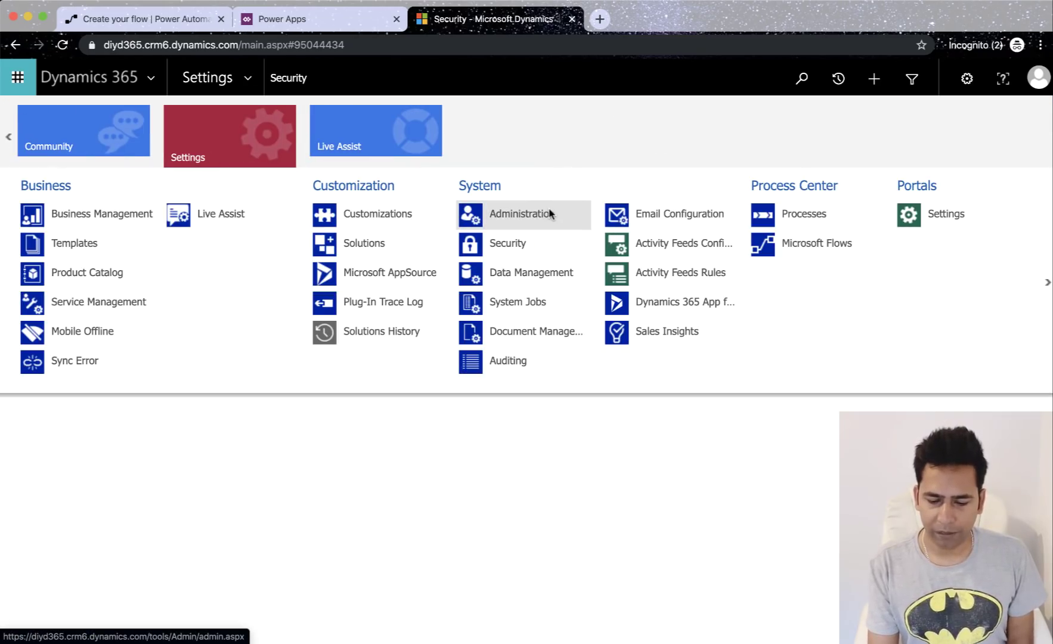
left_click(804, 219)
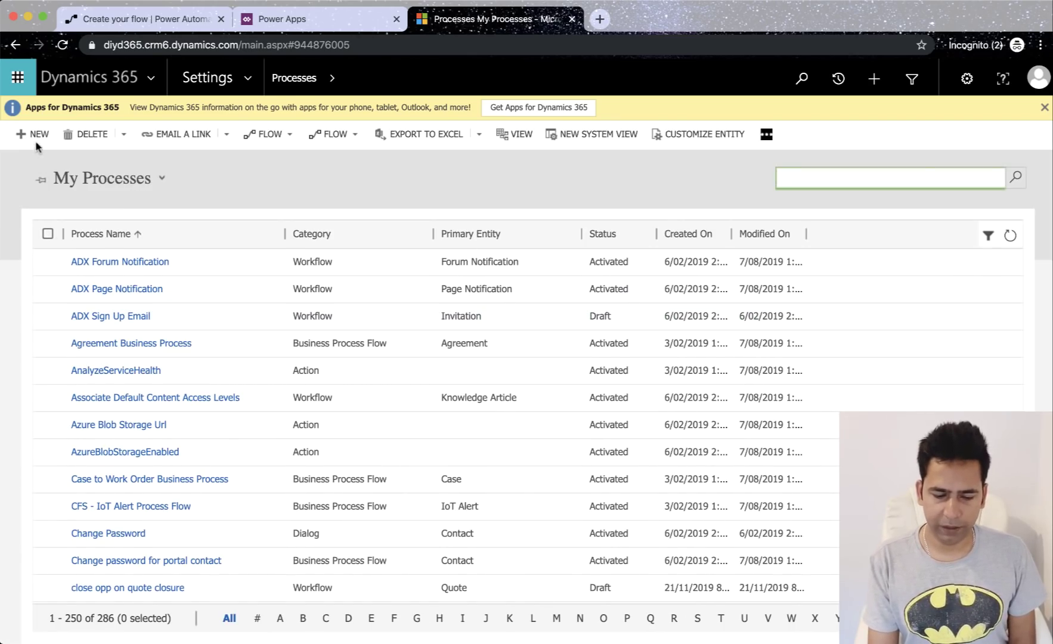
- Create a new Workflow-category process named 'test' on the Account entity
left_click(34, 136)
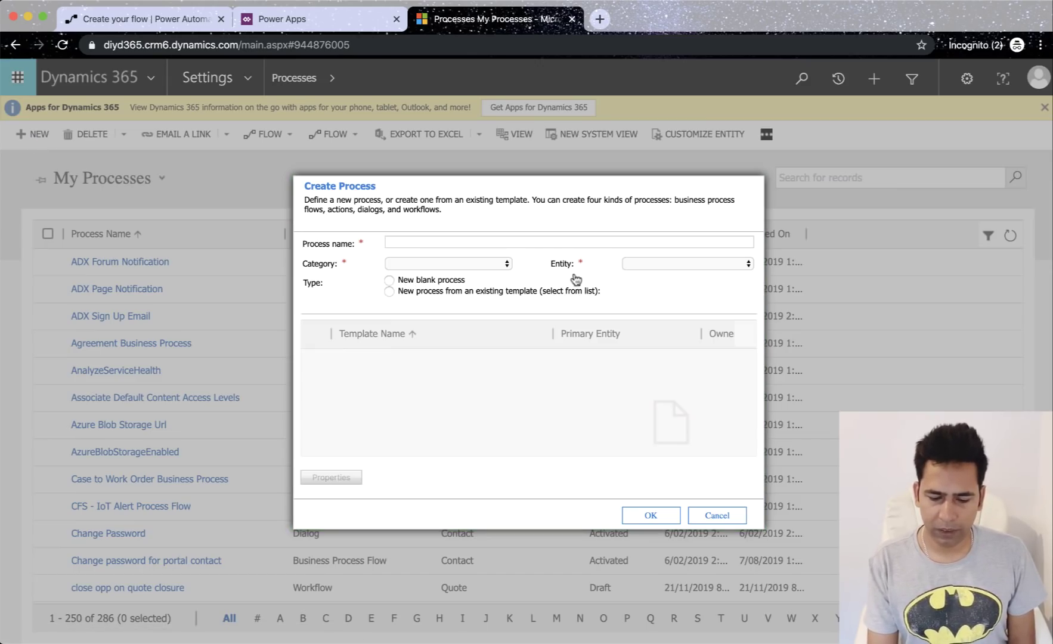
left_click(422, 243)
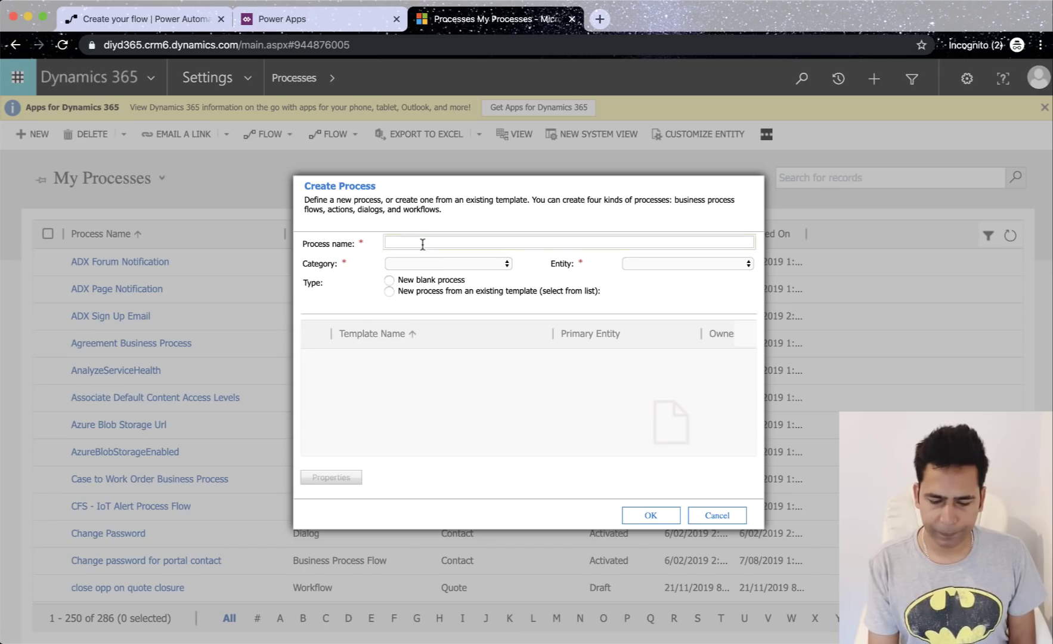
type("test")
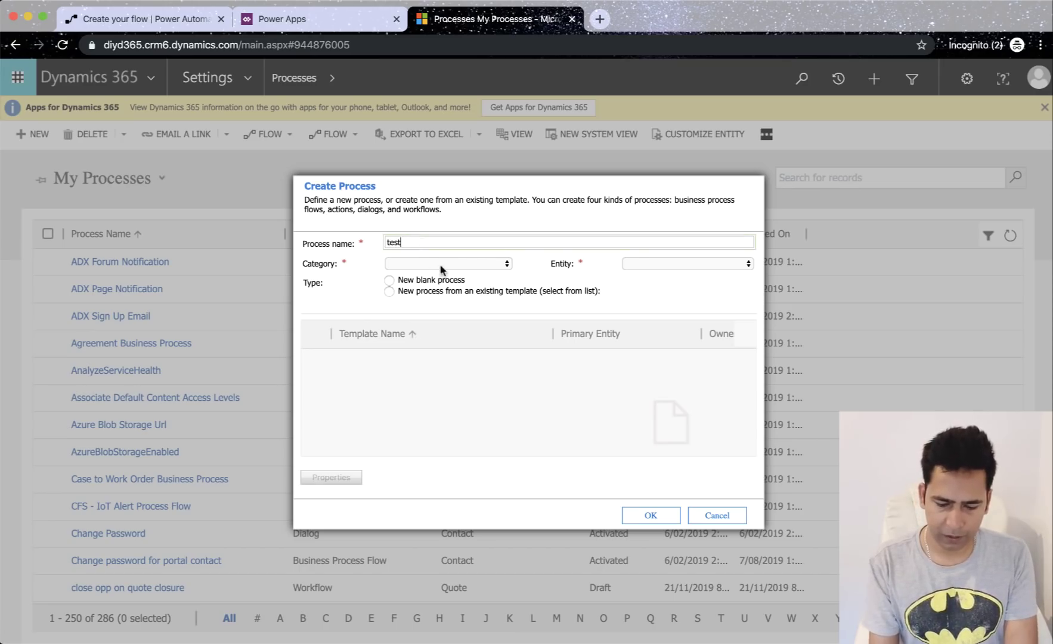
left_click(442, 263)
left_click(418, 311)
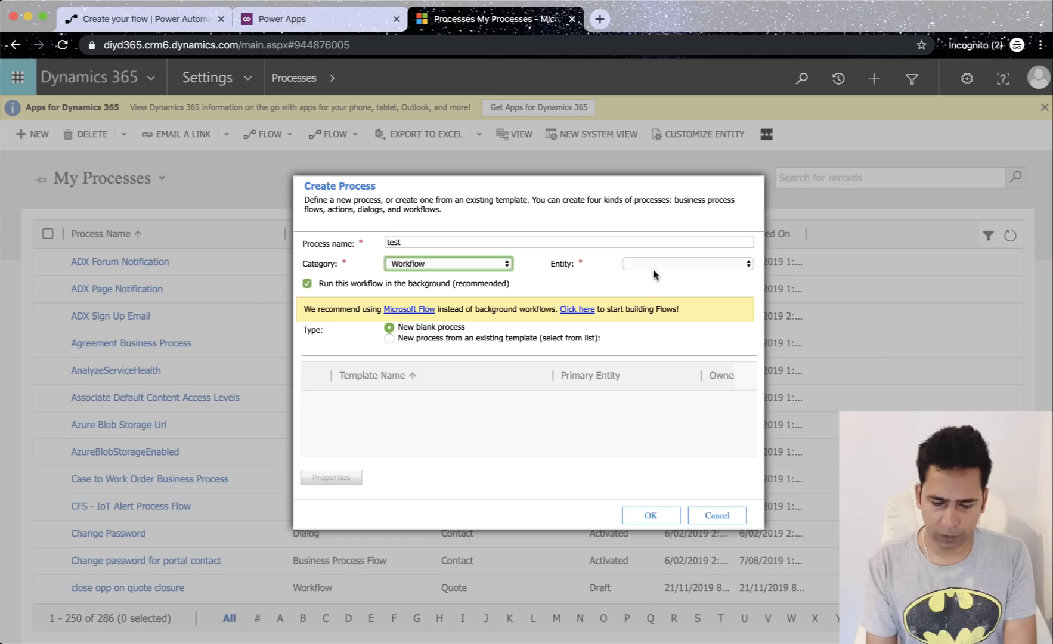
left_click(686, 263)
key("Escape")
key("a")
left_click(647, 514)
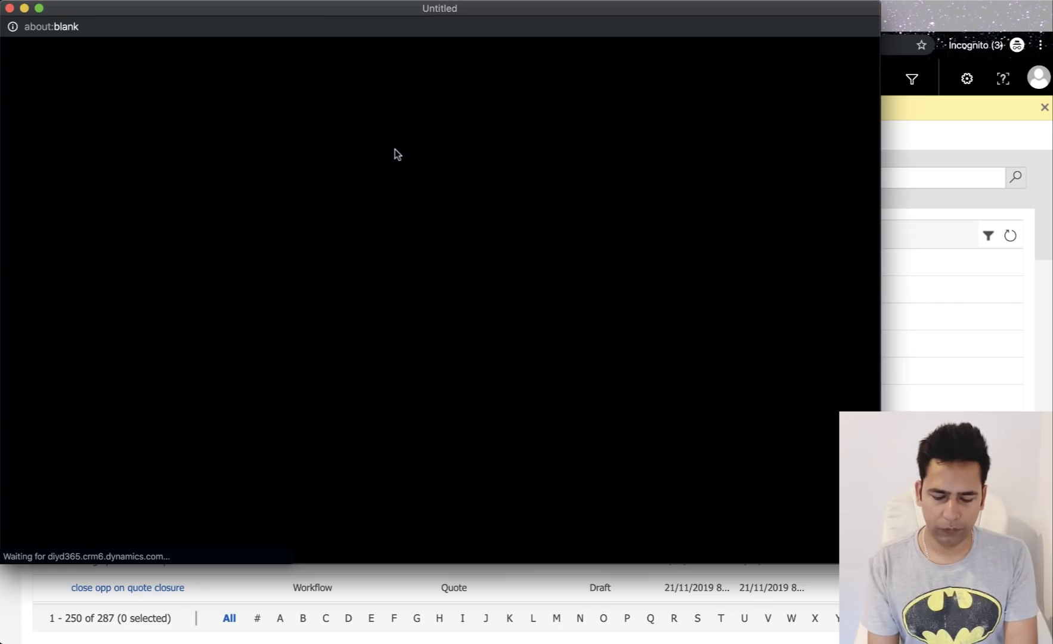
- Check the test workflow's Scope options without changing them, then close the workflow window
left_click_drag(232, 14, 309, 24)
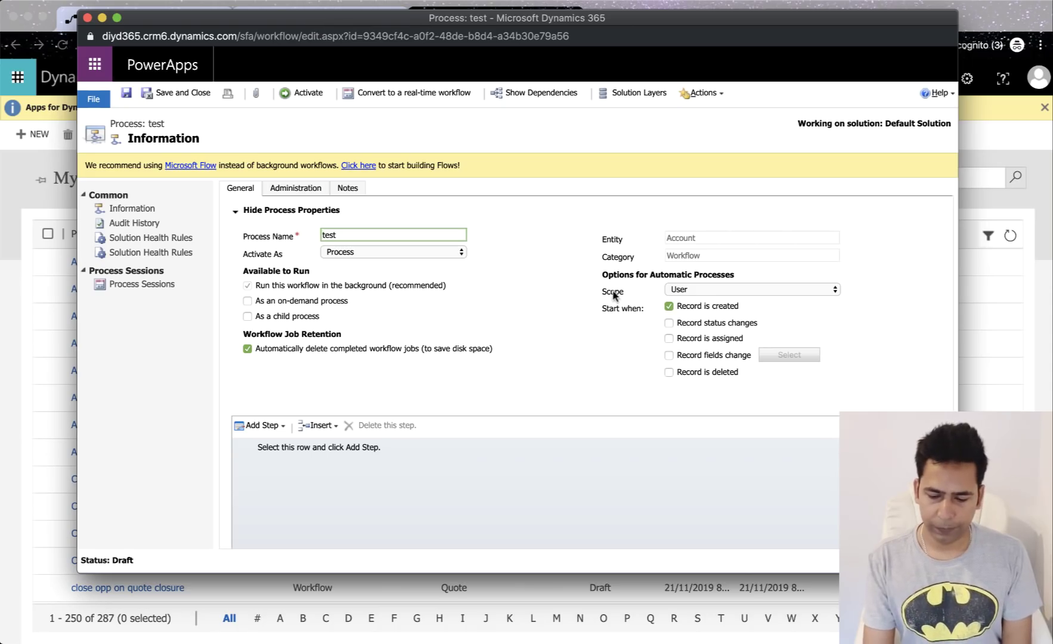
left_click(702, 292)
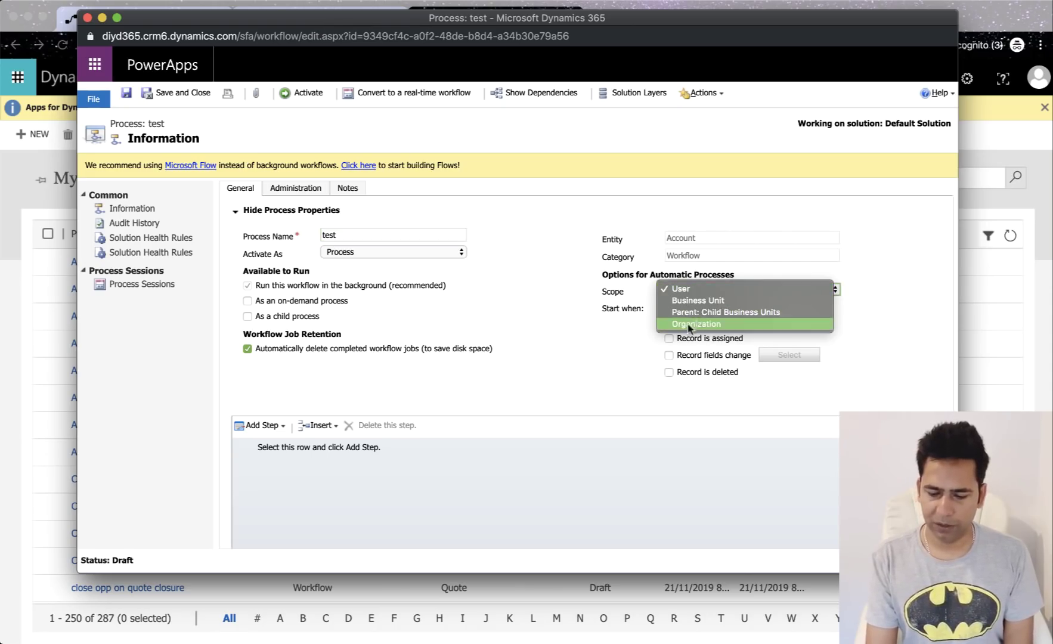
left_click(611, 307)
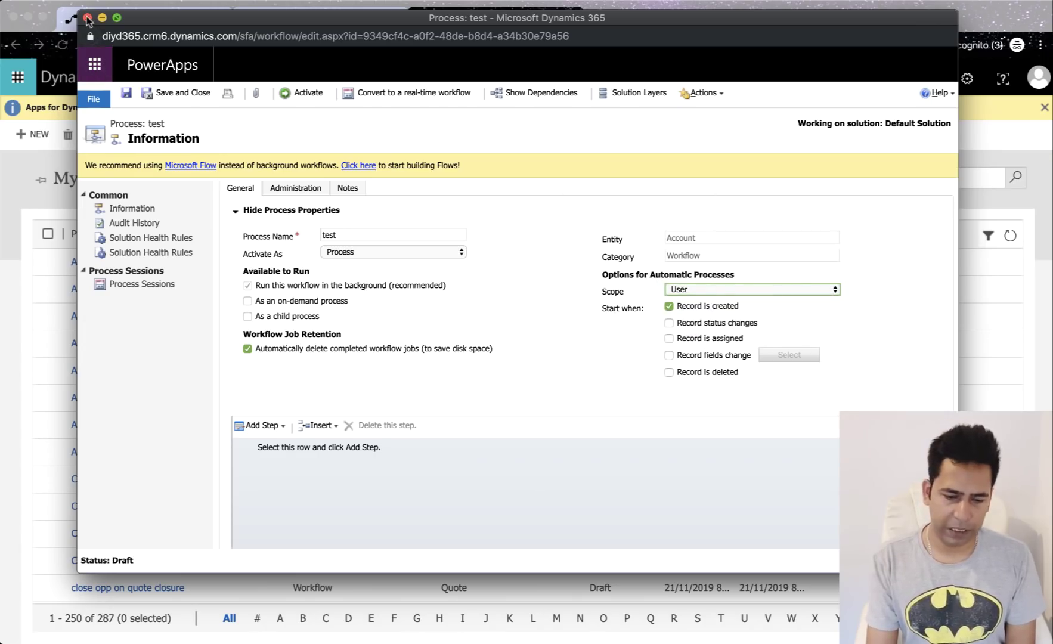
left_click(87, 17)
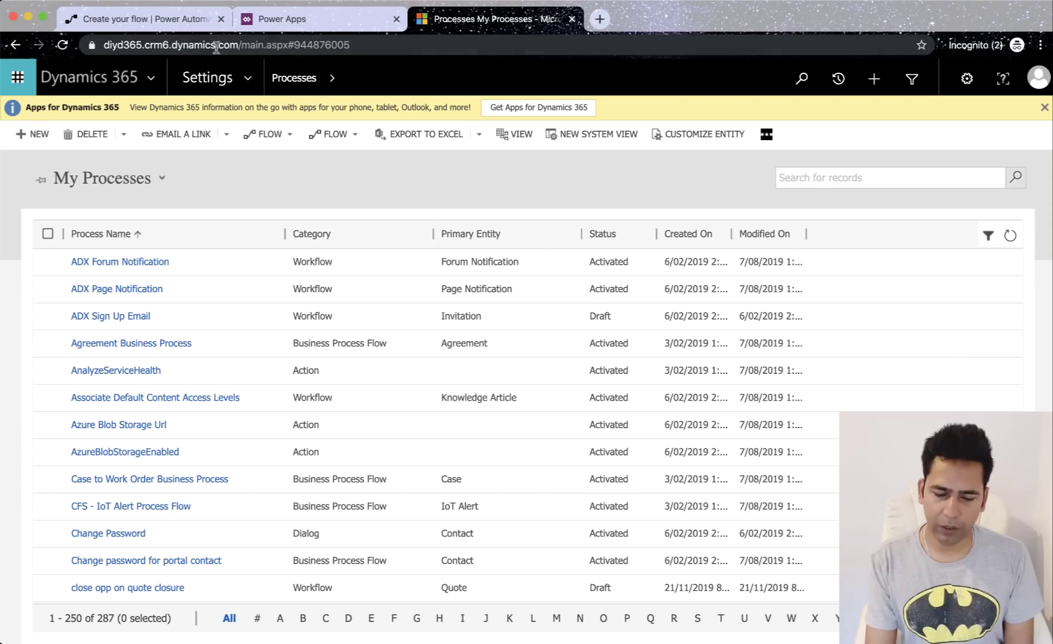
- Set the scopeinflow trigger's Scope to Organization
left_click(173, 19)
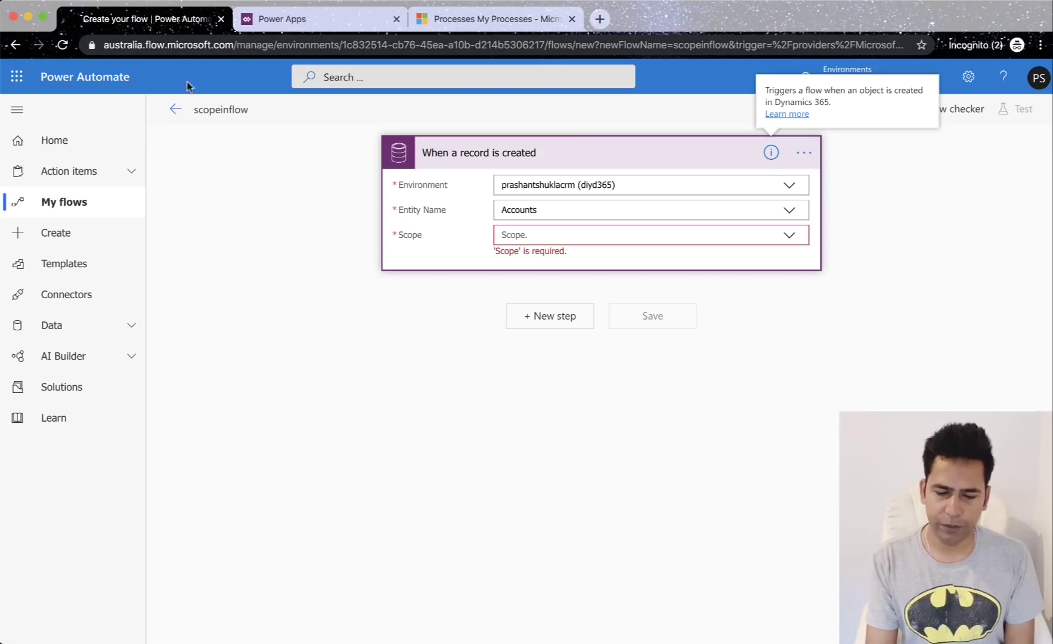
left_click(517, 234)
left_click(535, 278)
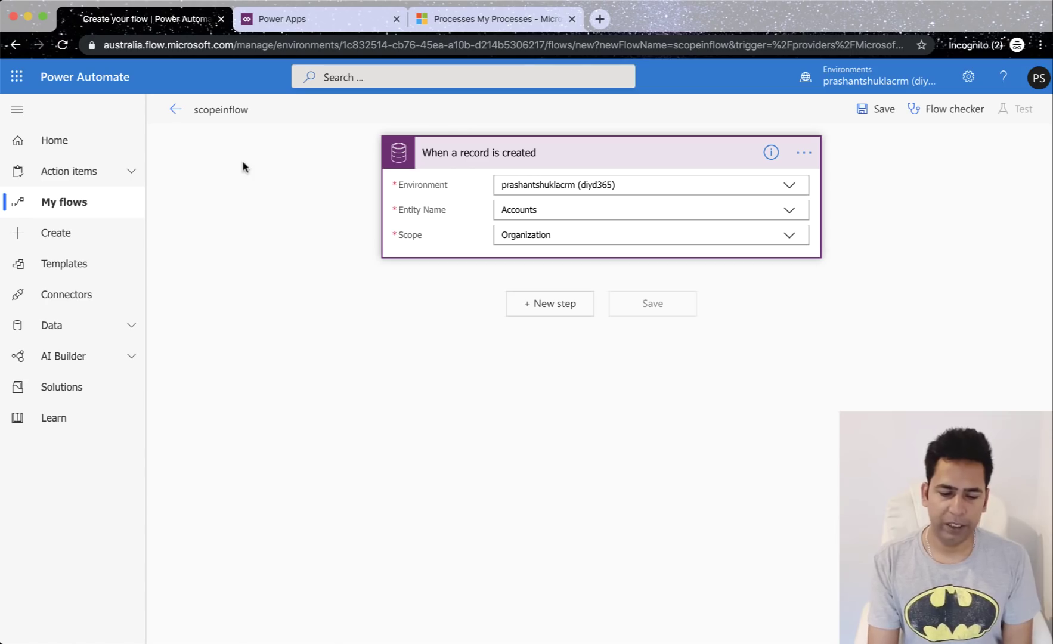
- Bring up the TGIF EP4 deck and go to the Scope slide, then the Organisation chart slide
left_click(26, 184)
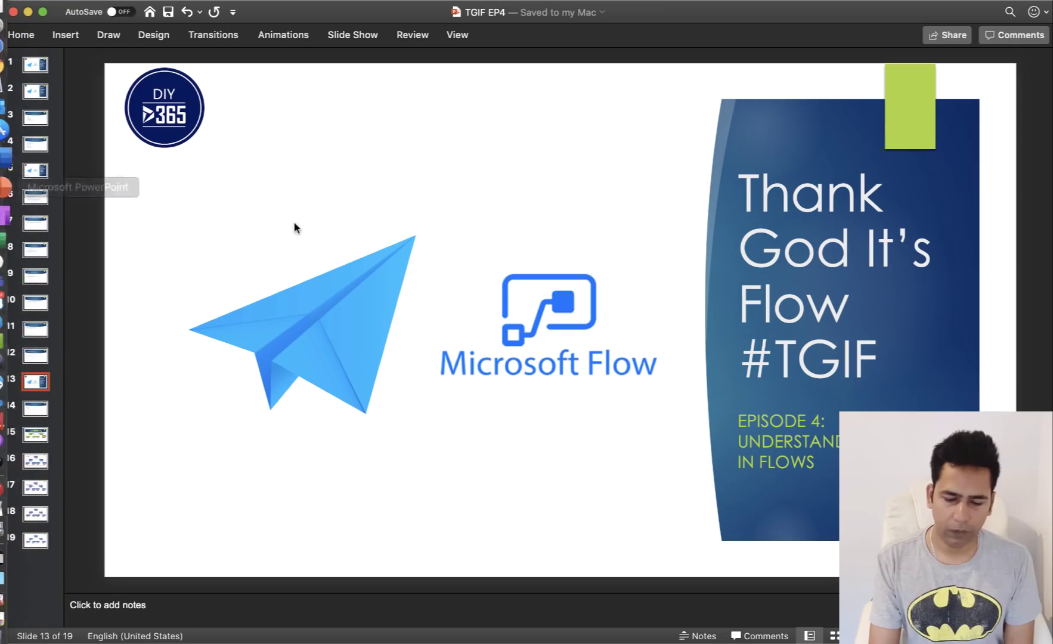
left_click(38, 409)
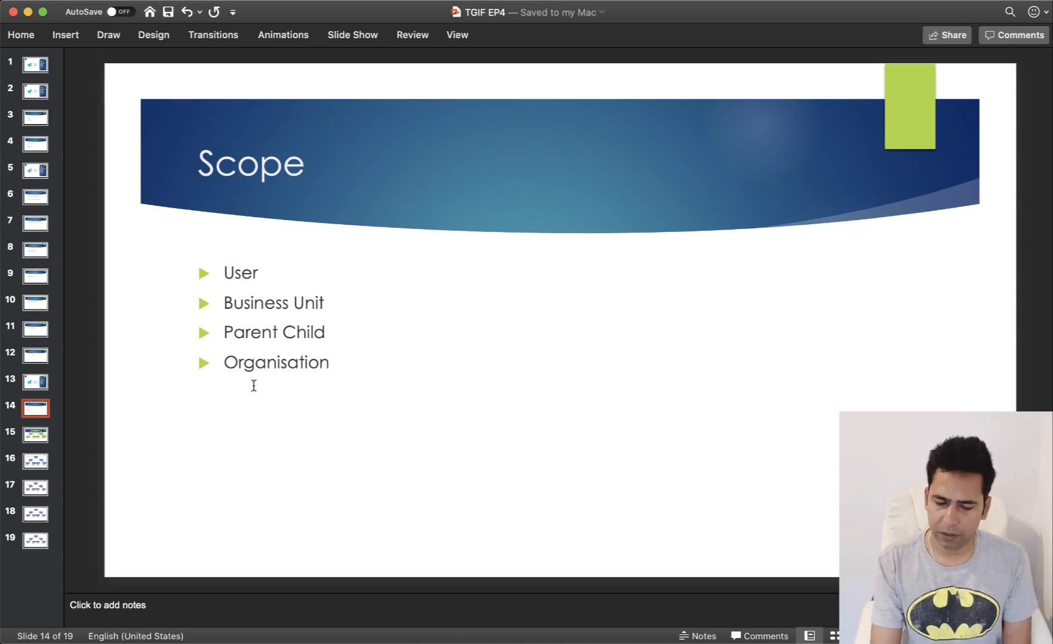
left_click(37, 440)
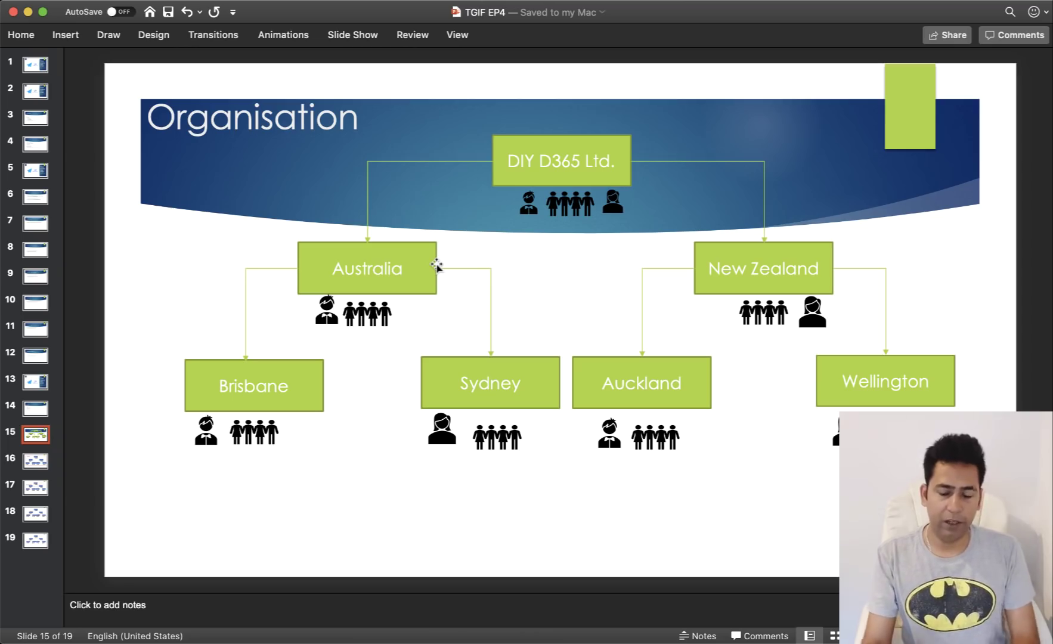
key("Down")
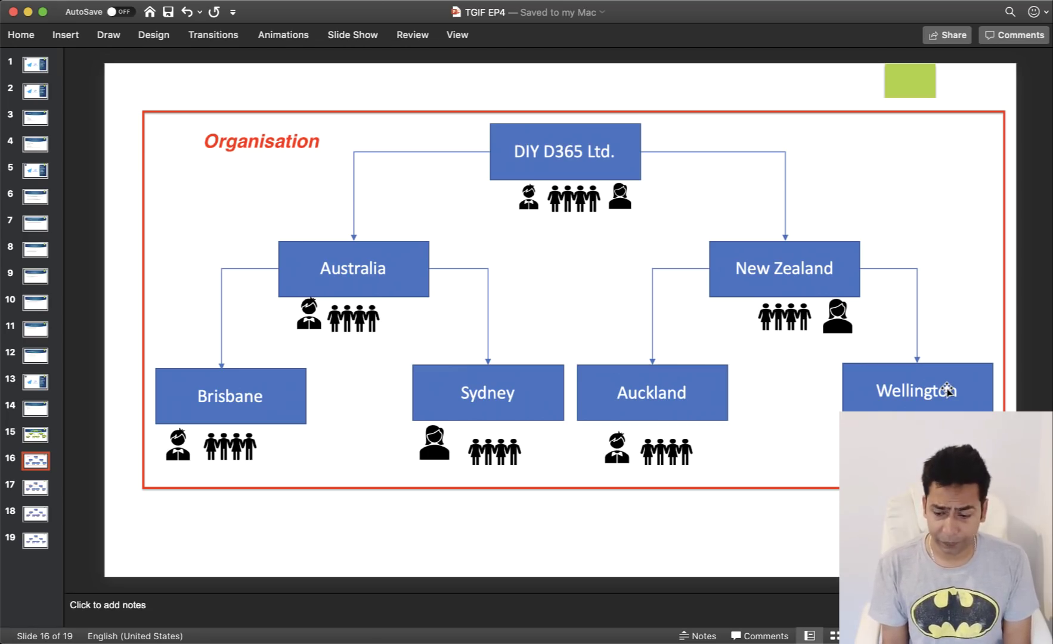
- Advance to slide 17, the Parent Child Business Unit chart
key("Down")
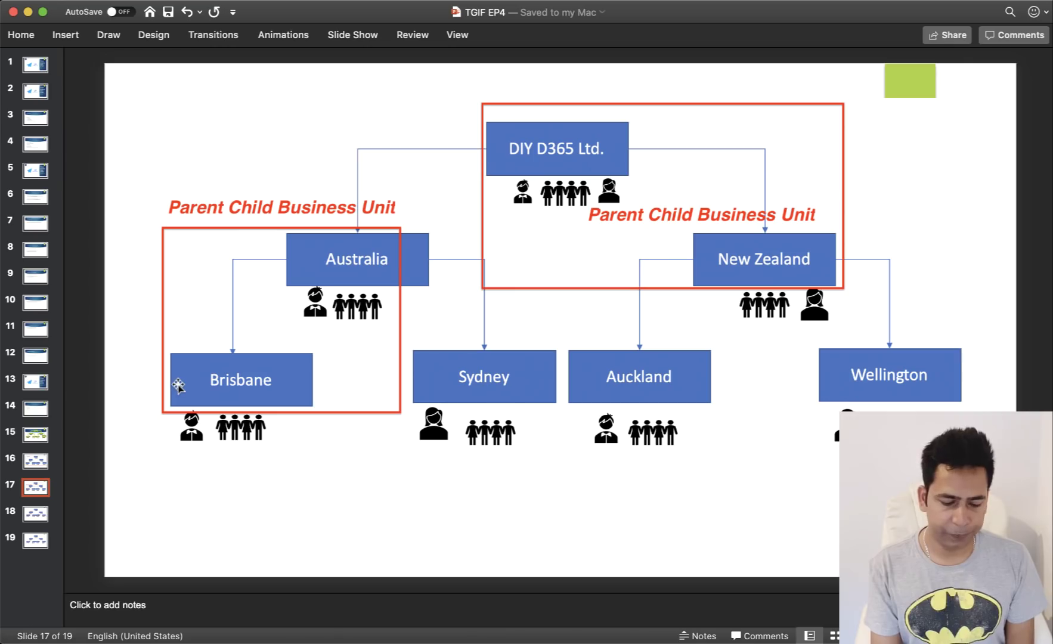
- Go from the Business Unit slide to slide 19, where individual staff icons are tagged User
left_click(33, 515)
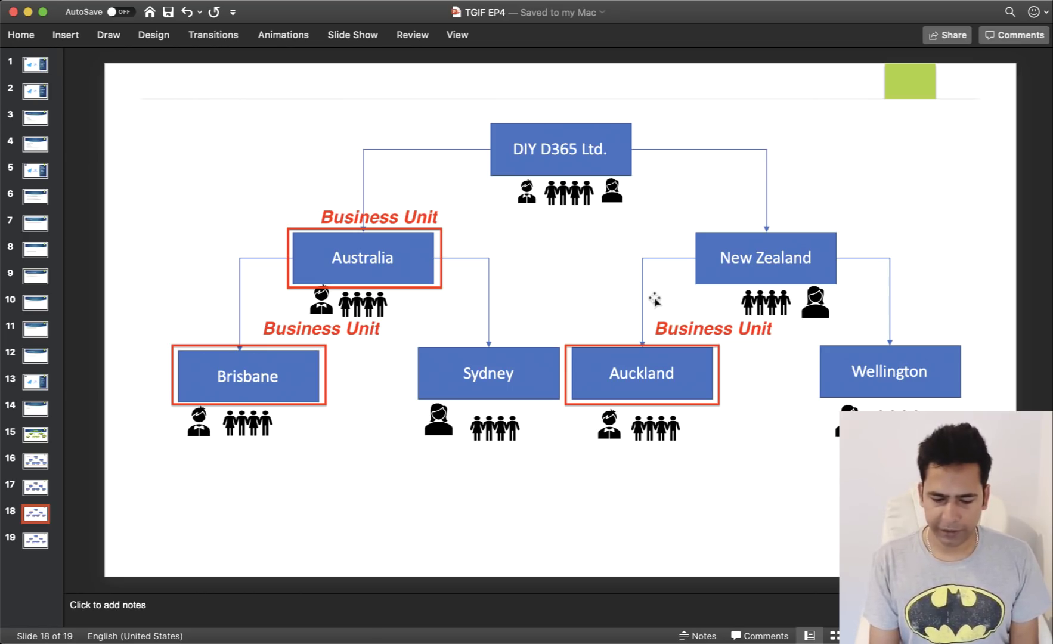
key("Down")
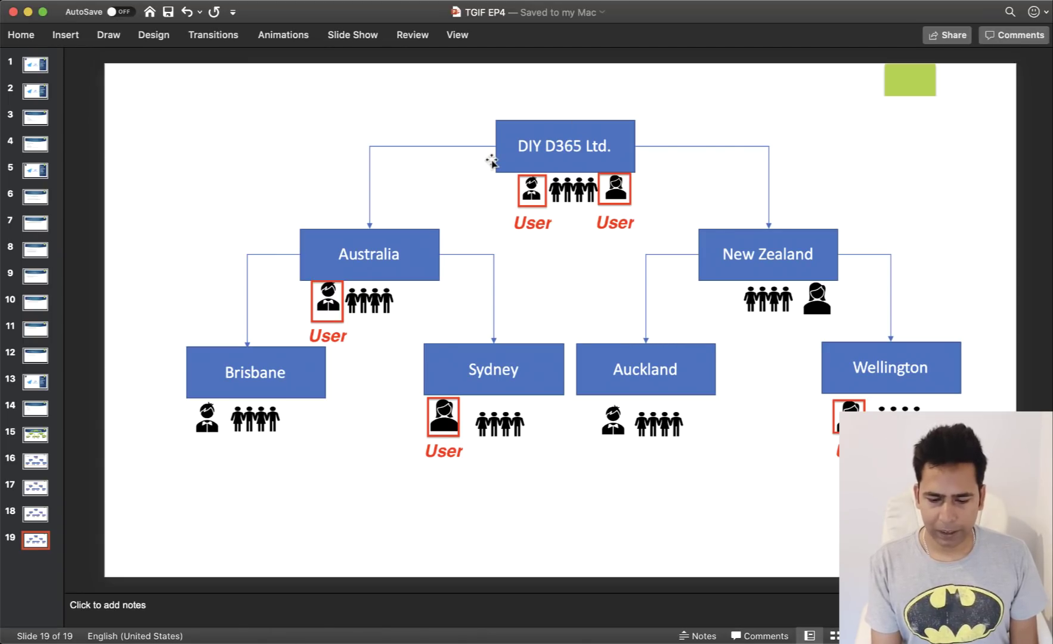
- Minimize PowerPoint and open the trigger's Common Data Service connector docs in a new tab
left_click(28, 12)
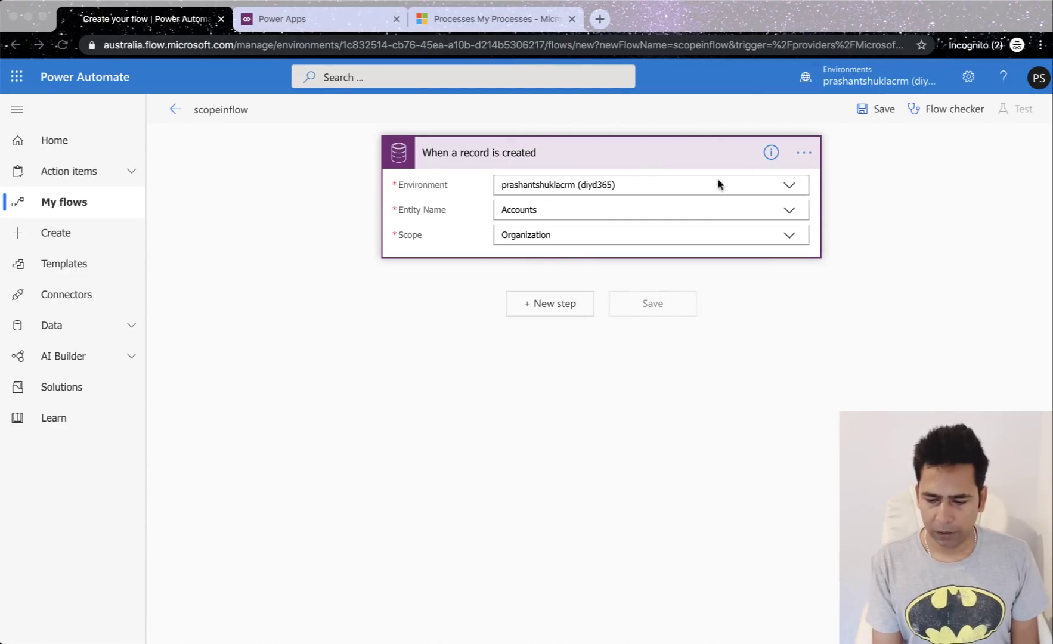
mouse_move(772, 154)
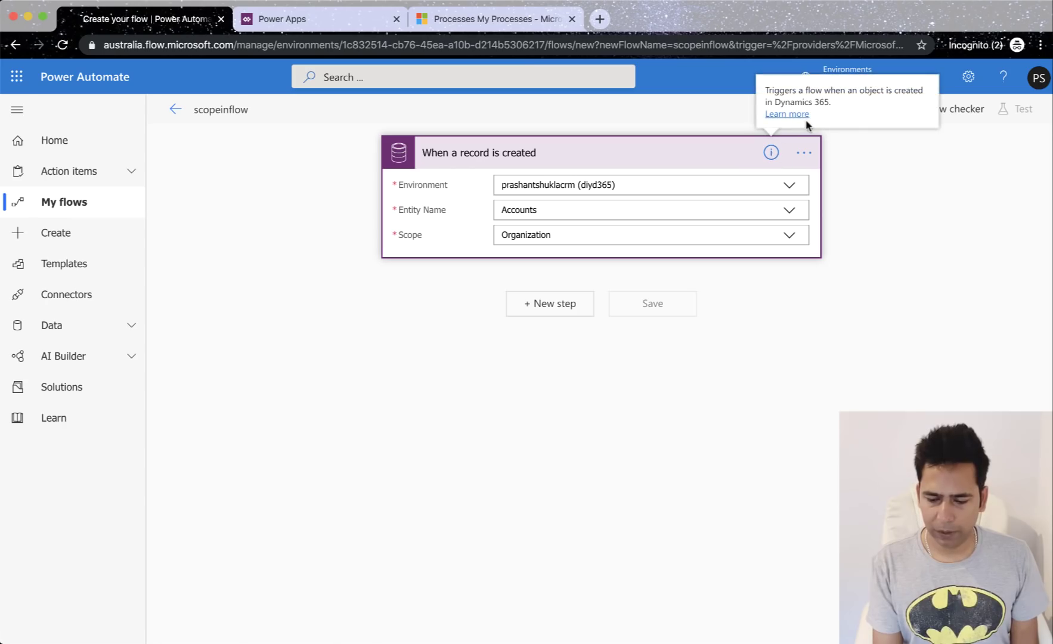
left_click(780, 117)
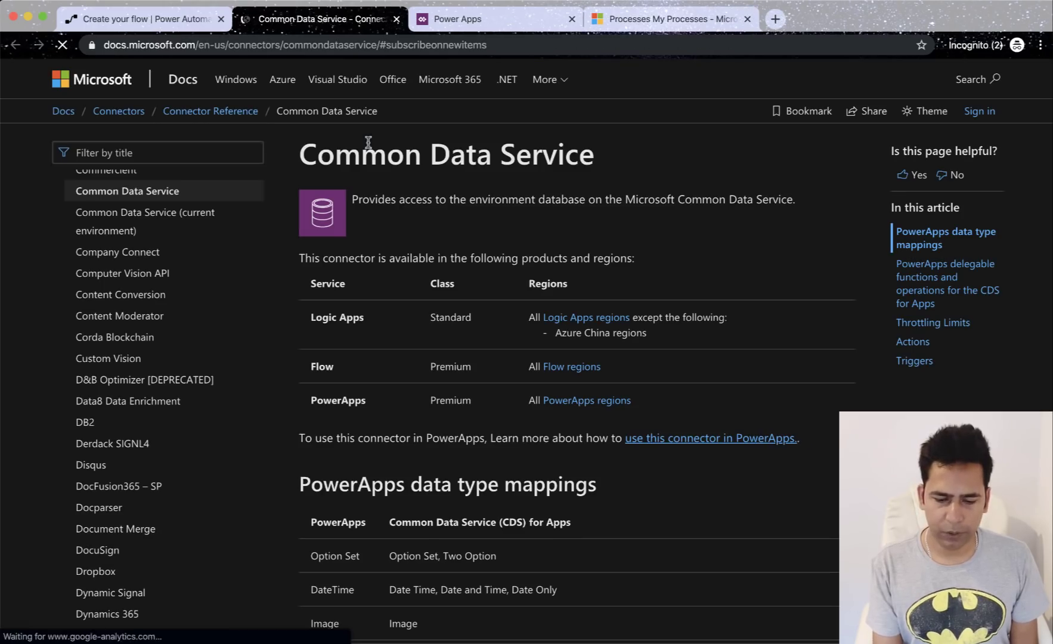
scroll(582, 353, "down", 3)
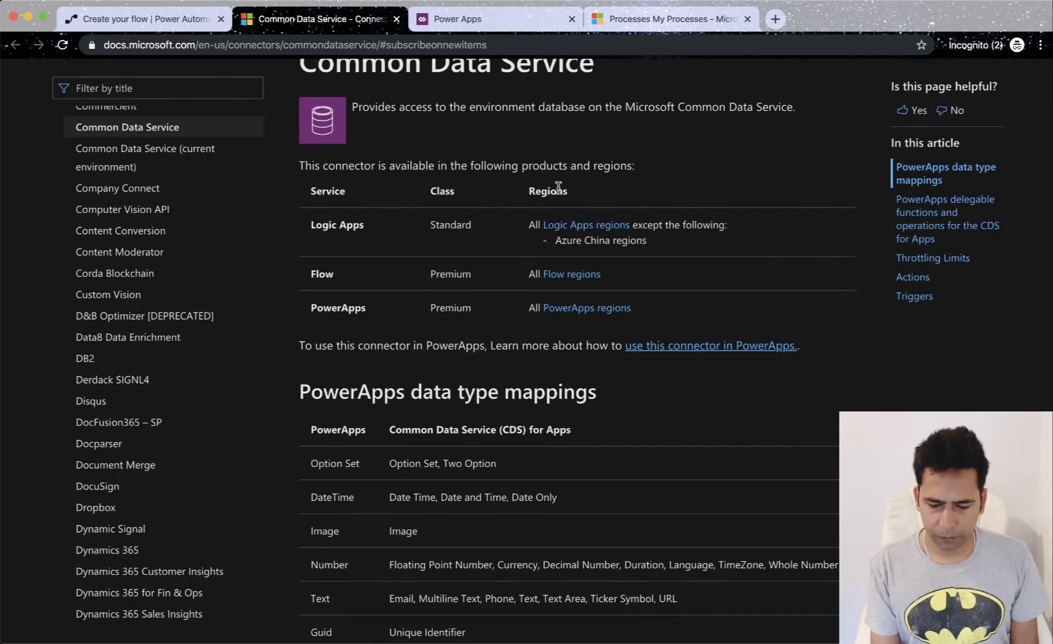
scroll(557, 187, "down", 2)
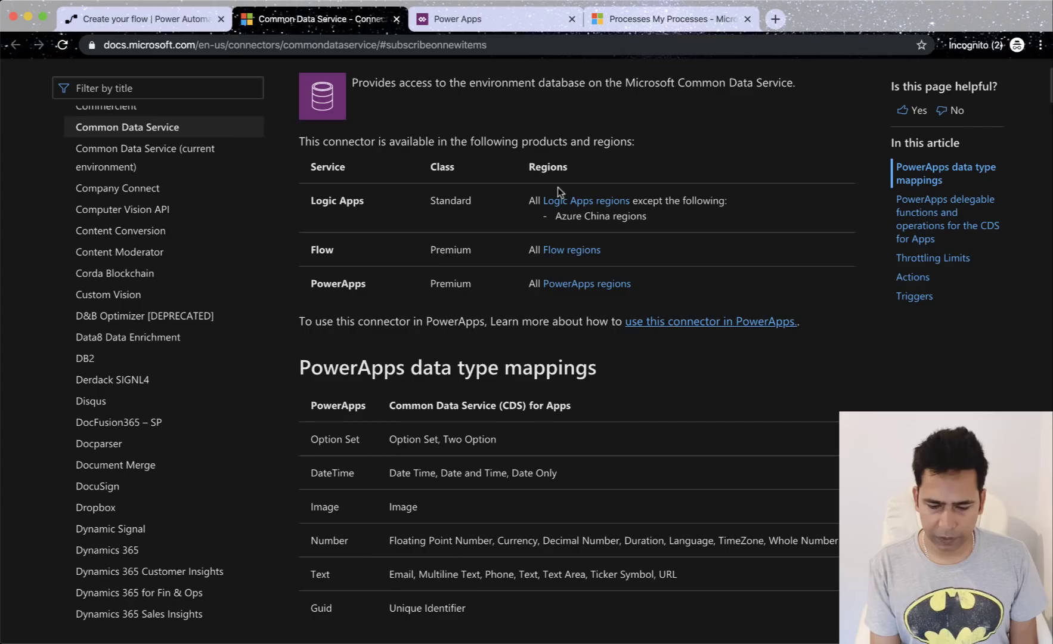
scroll(557, 188, "up", 3)
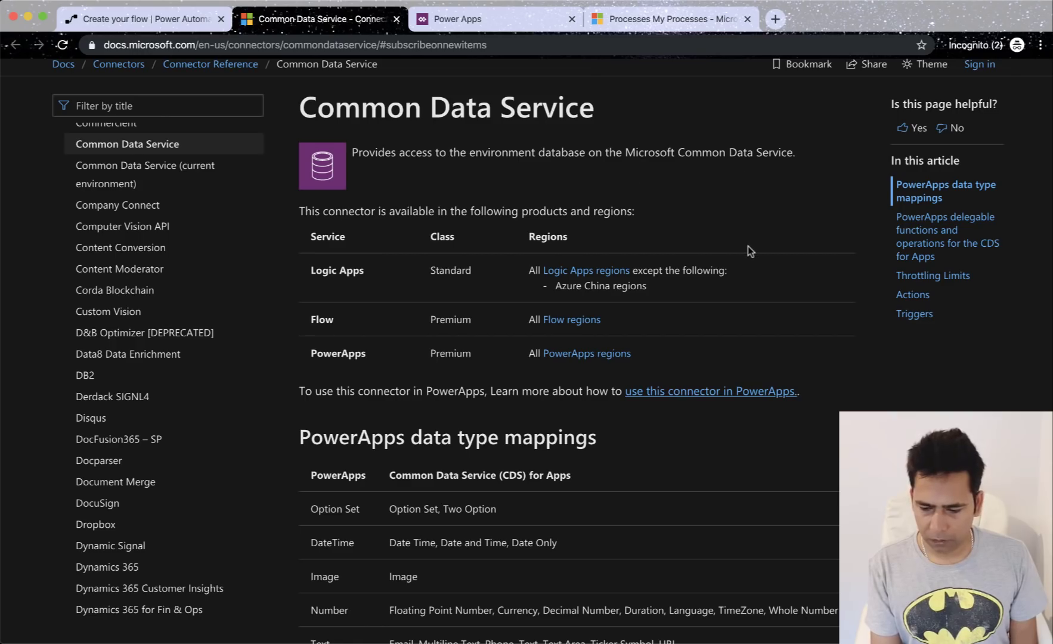
scroll(747, 246, "down", 5)
scroll(747, 246, "down", 8)
scroll(747, 247, "down", 12)
scroll(748, 246, "down", 10)
scroll(748, 246, "down", 10)
scroll(748, 246, "up", 2)
scroll(748, 246, "up", 20)
scroll(747, 246, "up", 1)
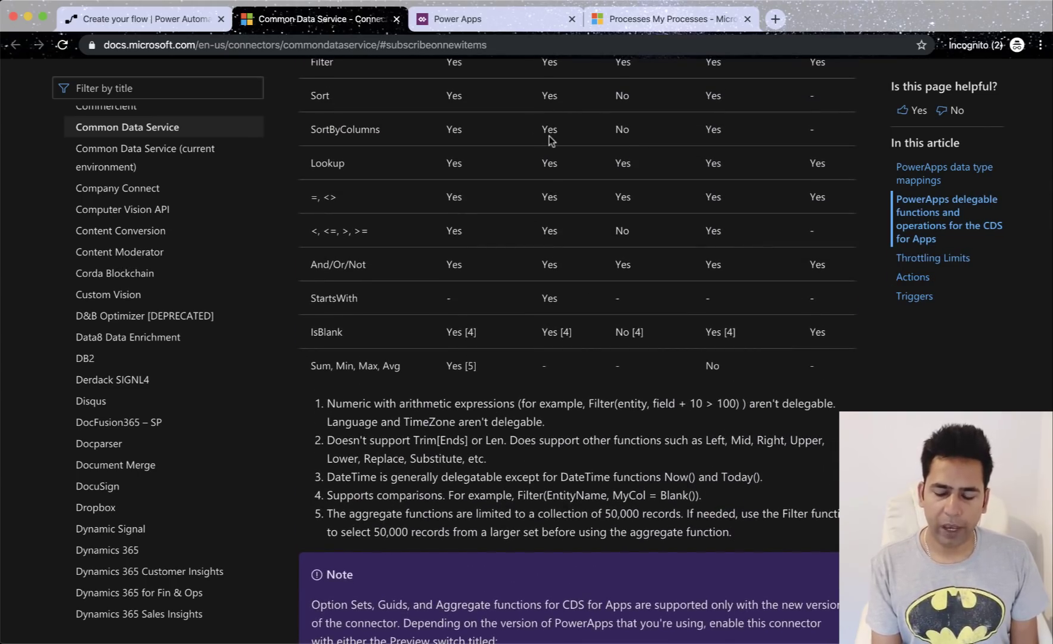